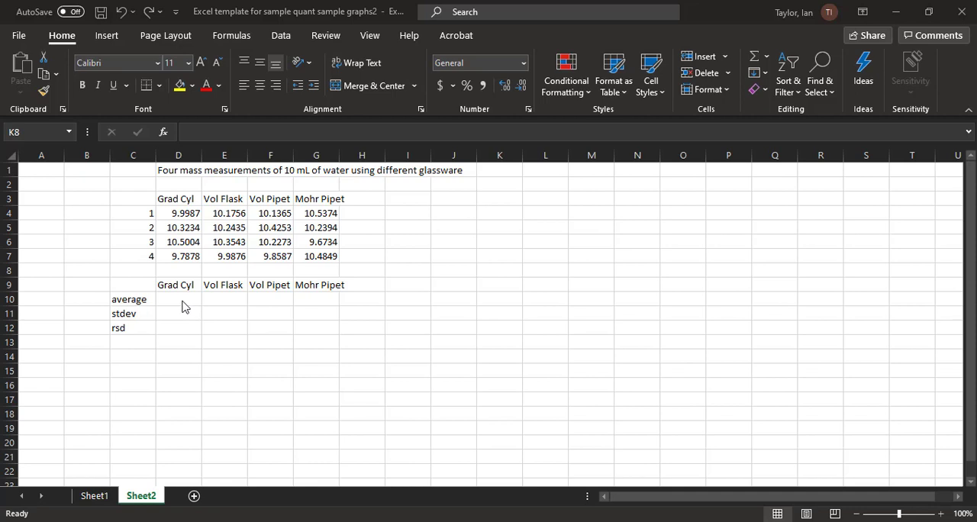
- Calculate the Grad Cyl average in D10 with the AVERAGE function over D4:D7
left_click(184, 301)
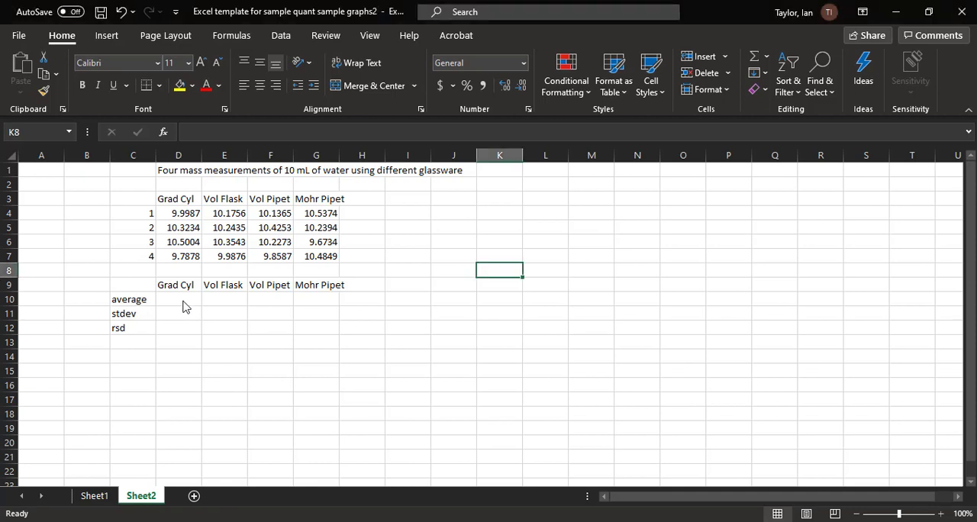
left_click(184, 301)
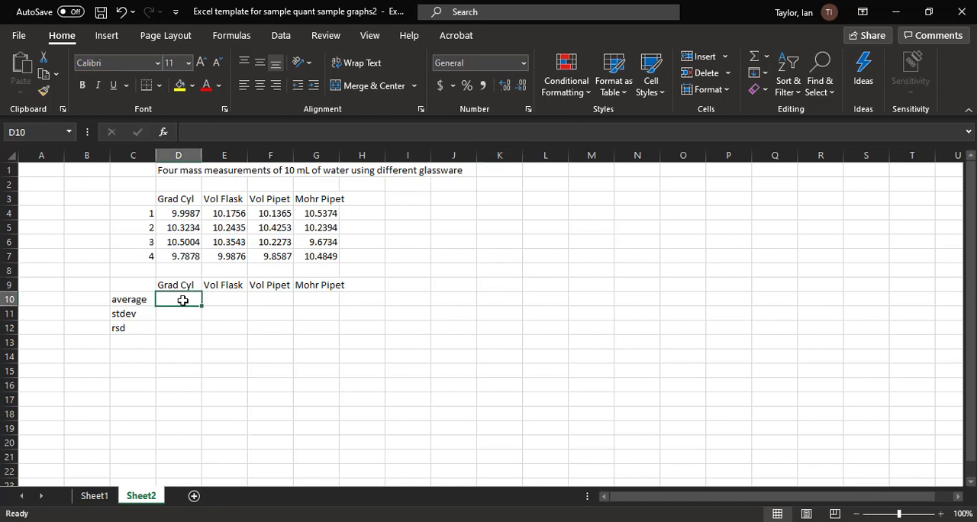
type("=")
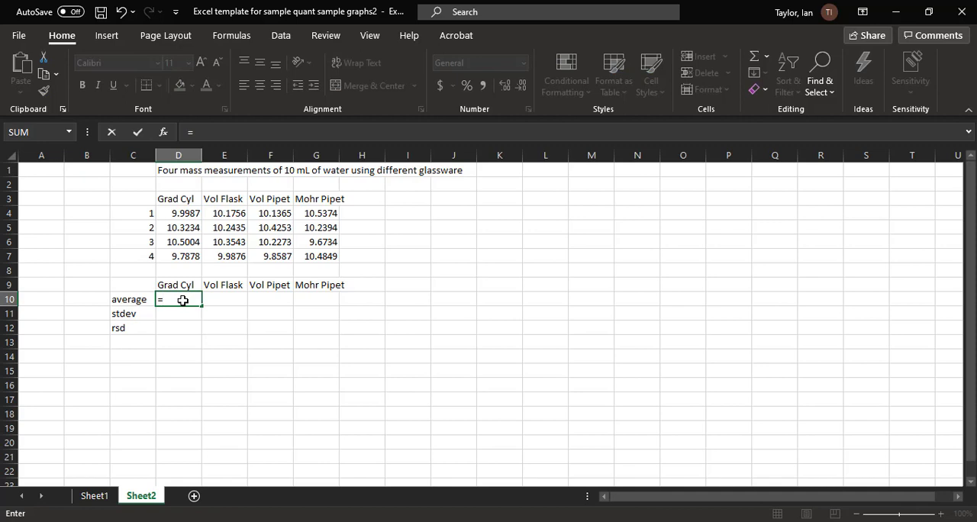
type("average")
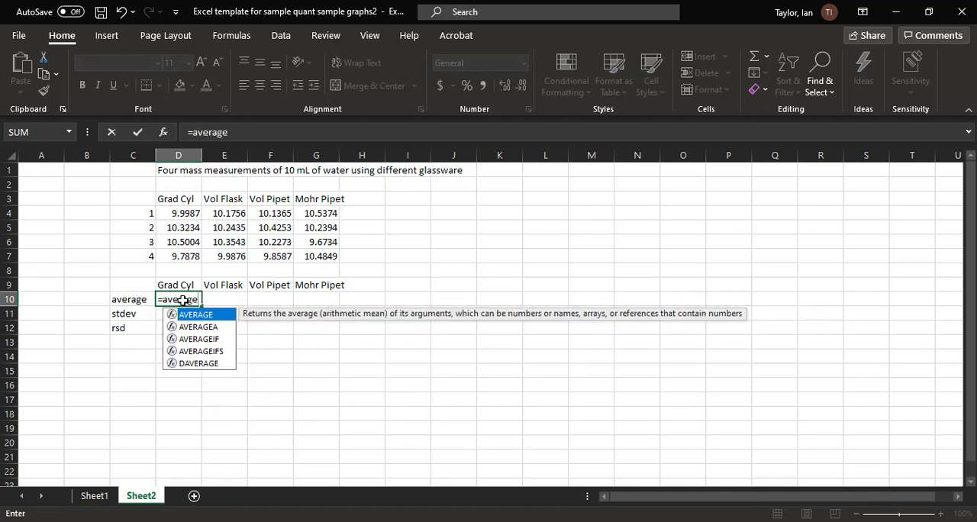
type("(")
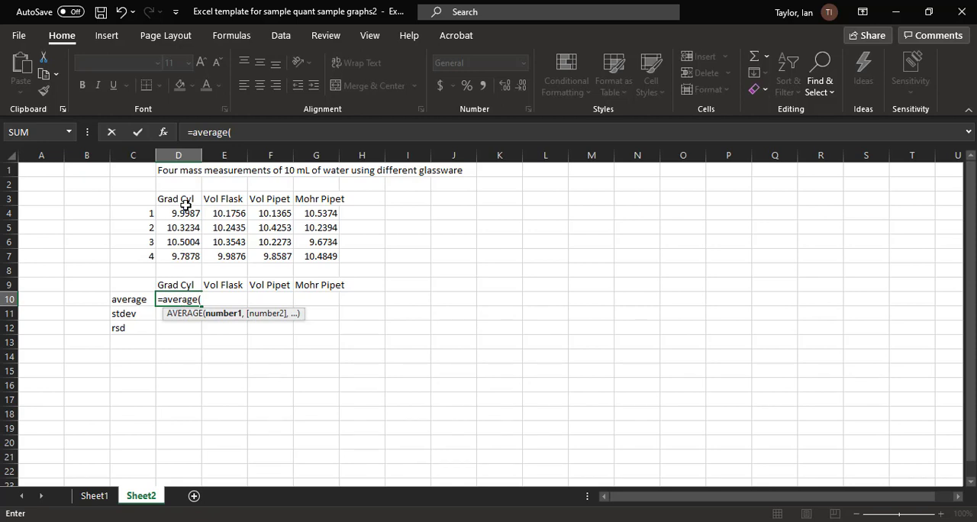
left_click_drag(191, 215, 187, 259)
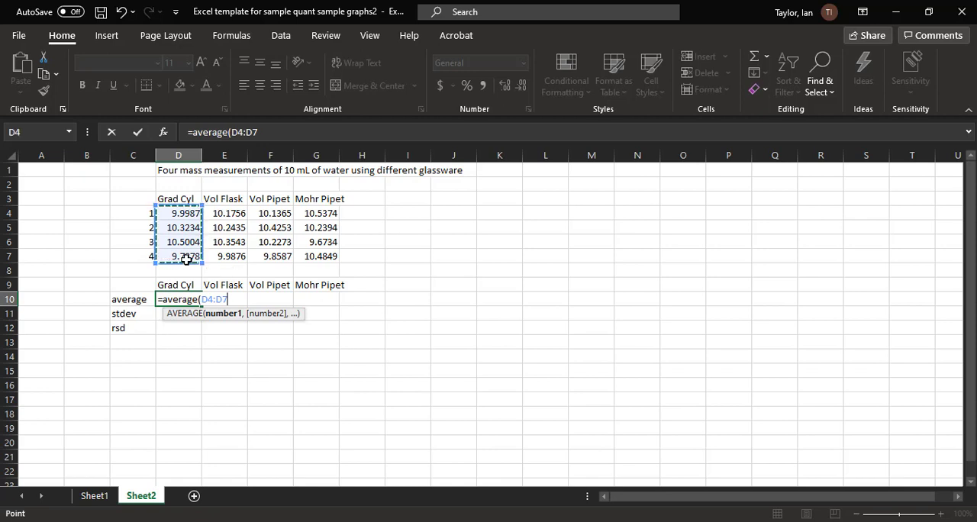
key("Return")
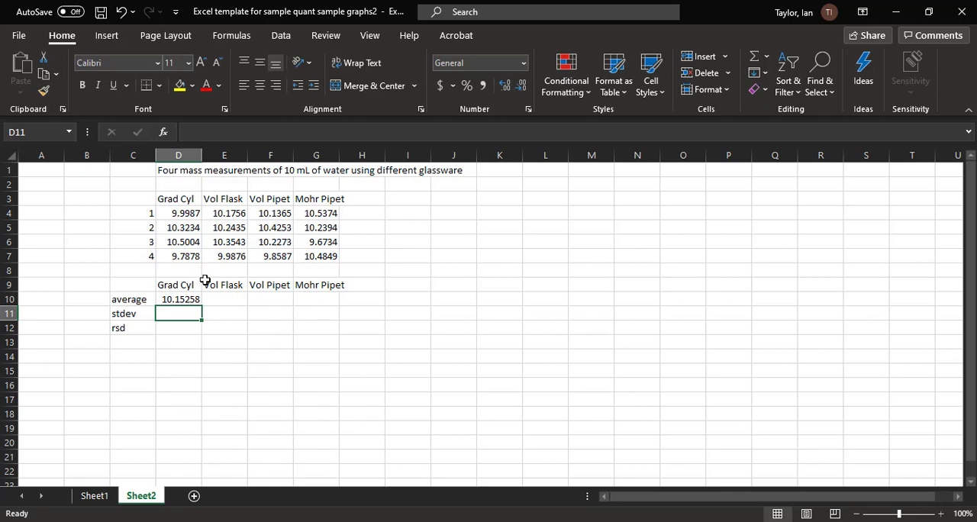
- Fill the average formula from D10 across to G10 for the other three glassware types
left_click(228, 302)
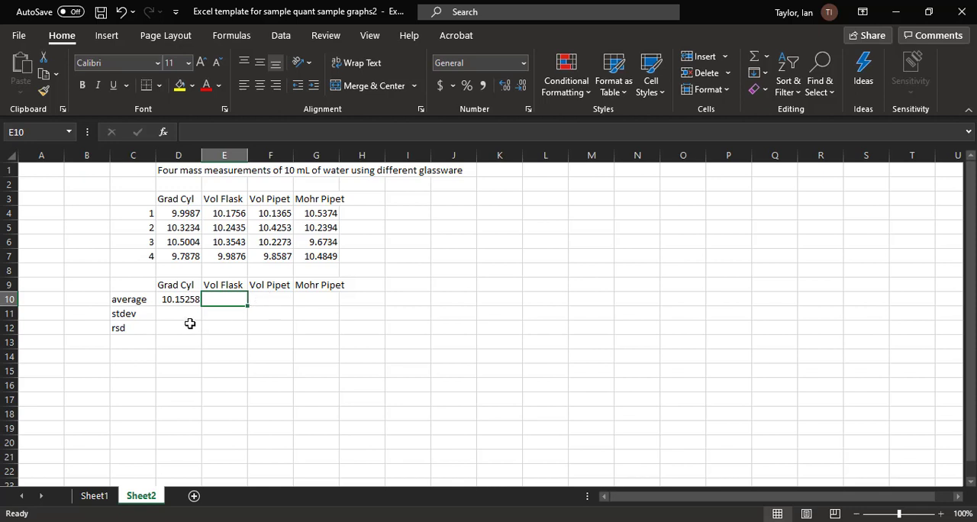
left_click(192, 300)
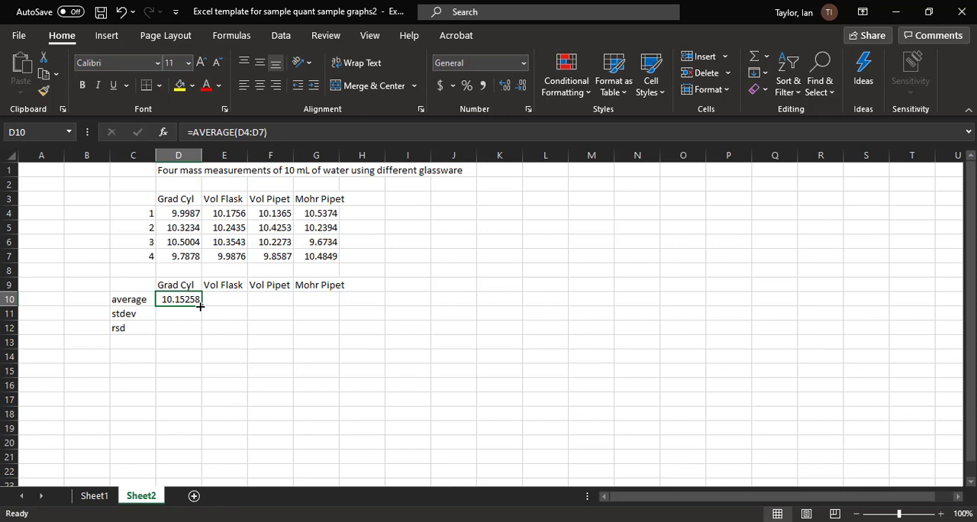
left_click_drag(200, 306, 330, 300)
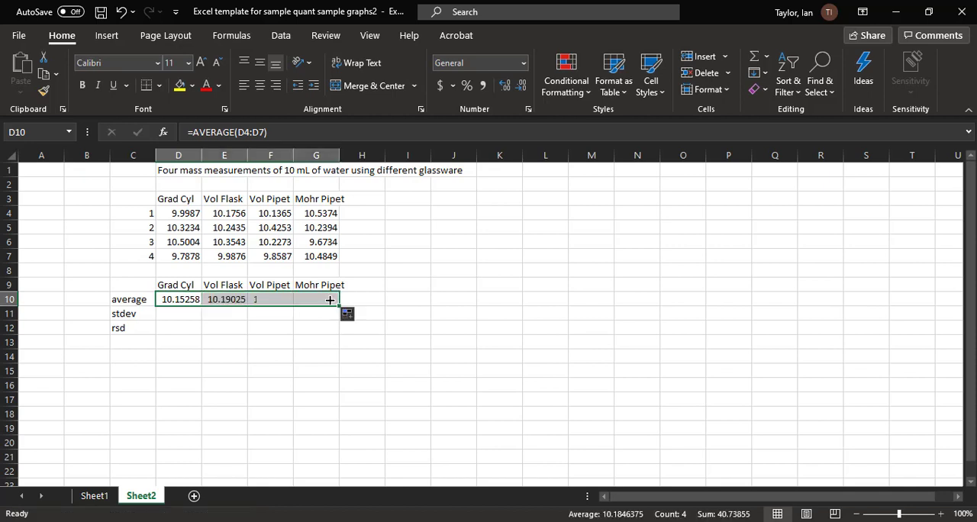
- Check which source ranges the copied average formulas for Vol Flask and Vol Pipet refer to
left_click(217, 302)
left_click(273, 127)
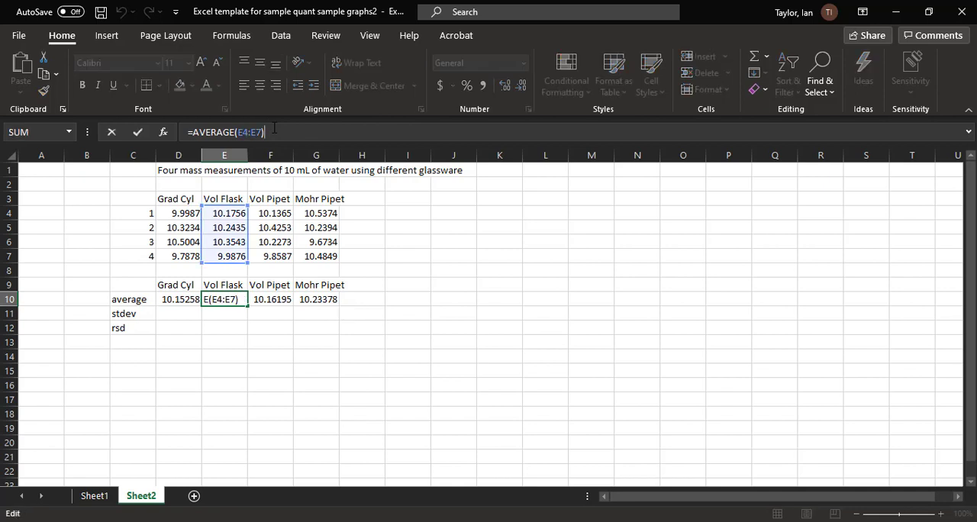
key("Return")
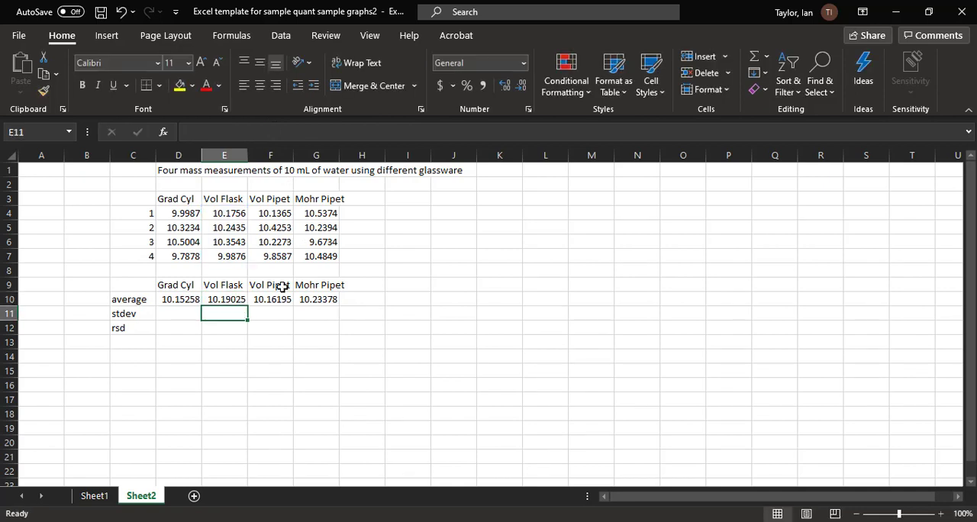
left_click(280, 303)
left_click(317, 127)
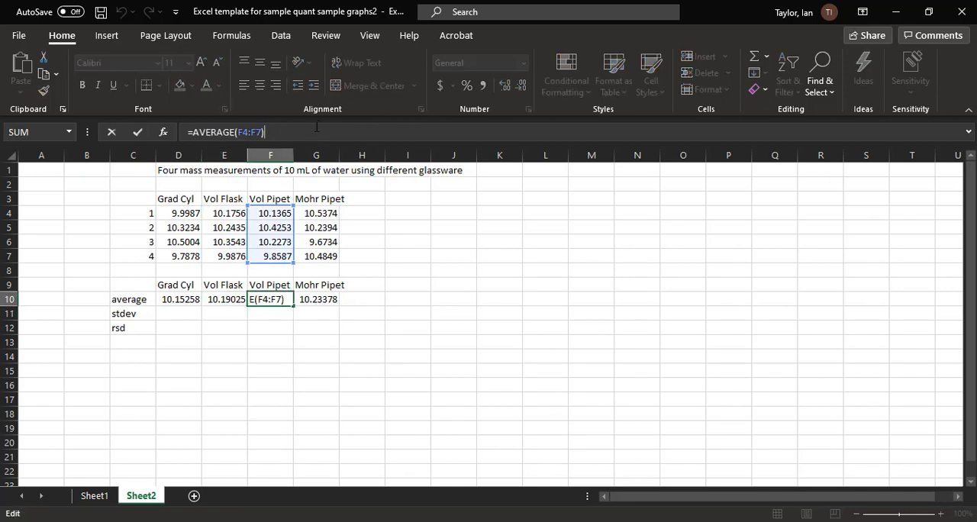
key("Return")
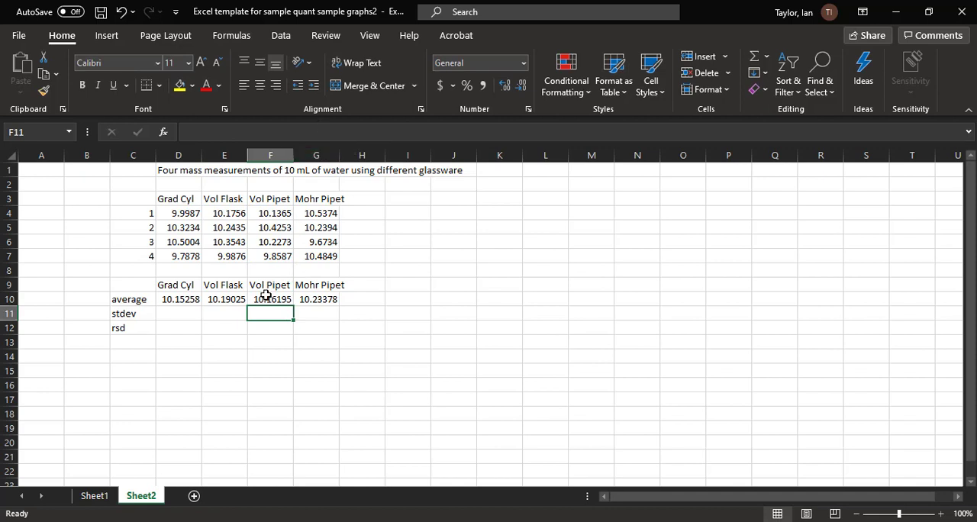
- Calculate the Grad Cyl standard deviation in D11 with the STDEV function over D4:D7
left_click(186, 313)
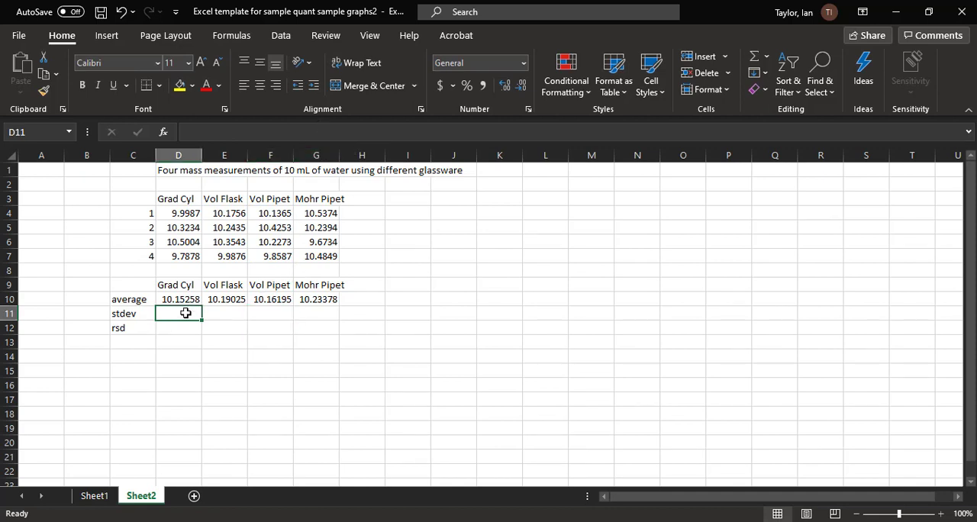
type("=stdev")
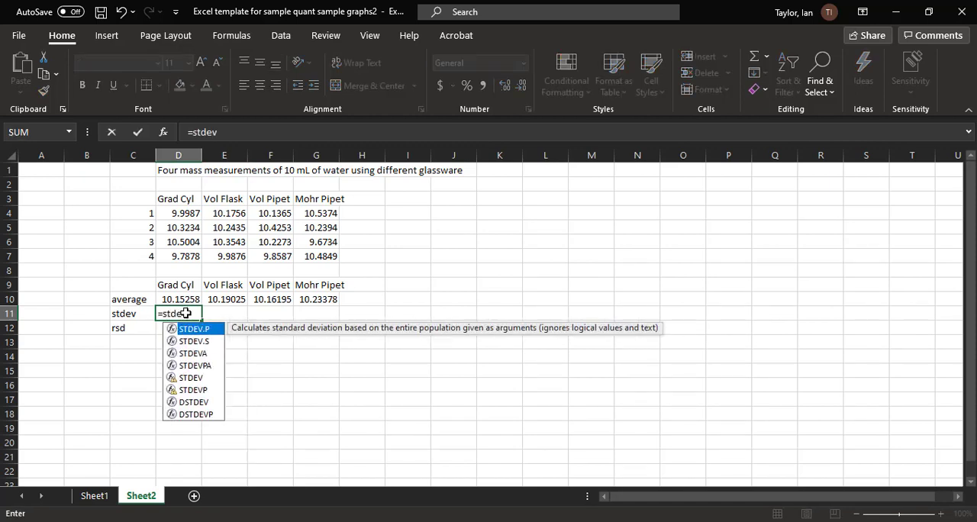
type("(")
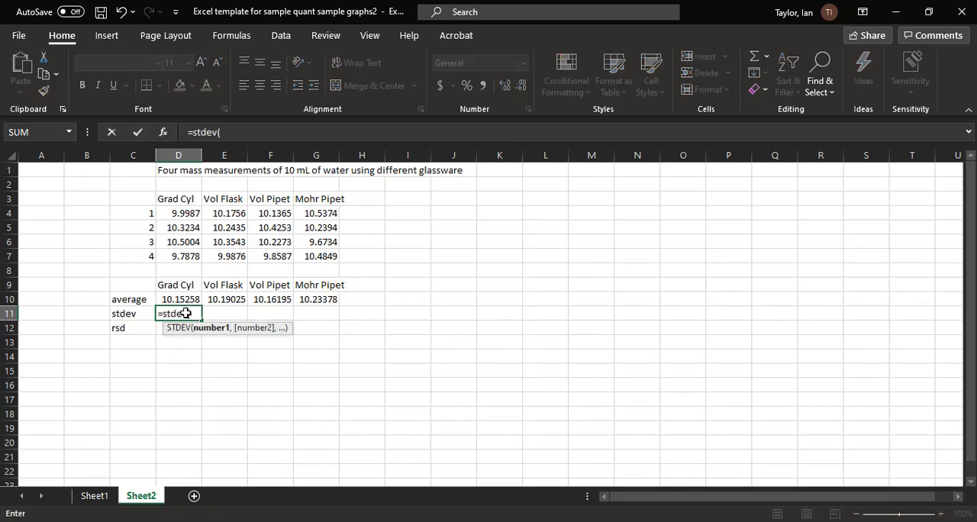
left_click(184, 214)
left_click_drag(184, 214, 184, 250)
key("Return")
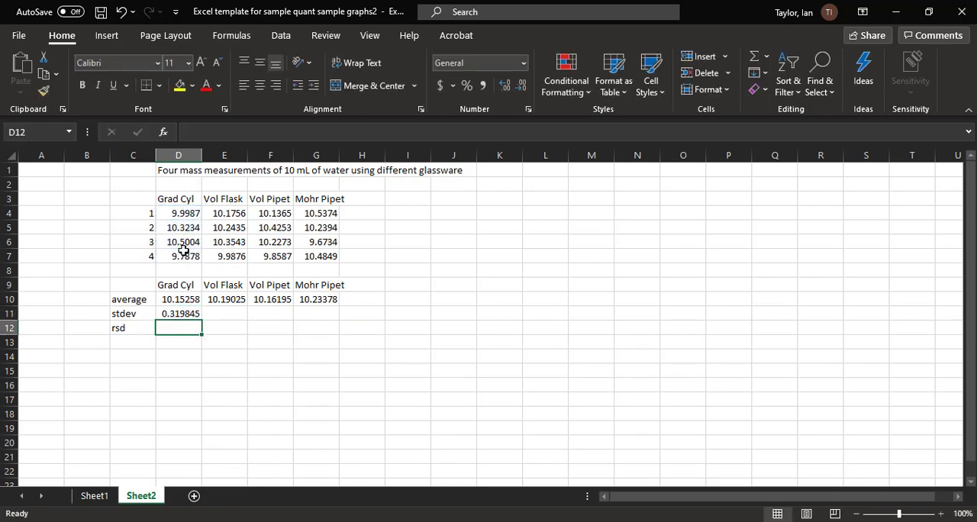
- Fill the standard deviation formula from D11 across to G11 for the remaining glassware
left_click(189, 314)
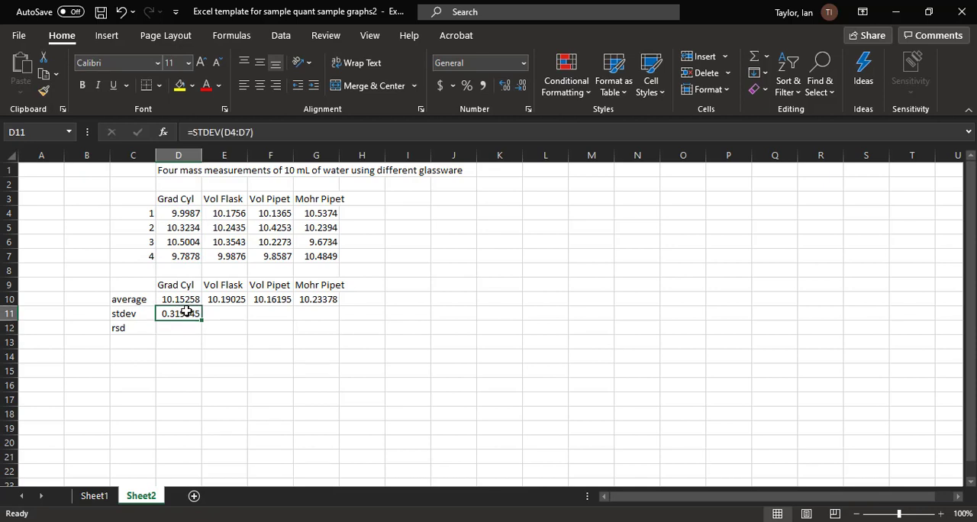
left_click_drag(202, 321, 337, 309)
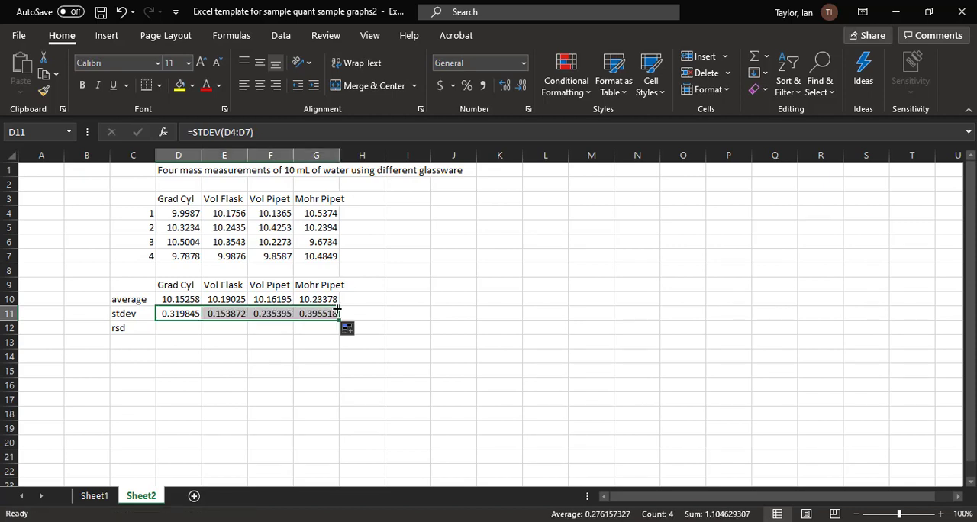
left_click(244, 361)
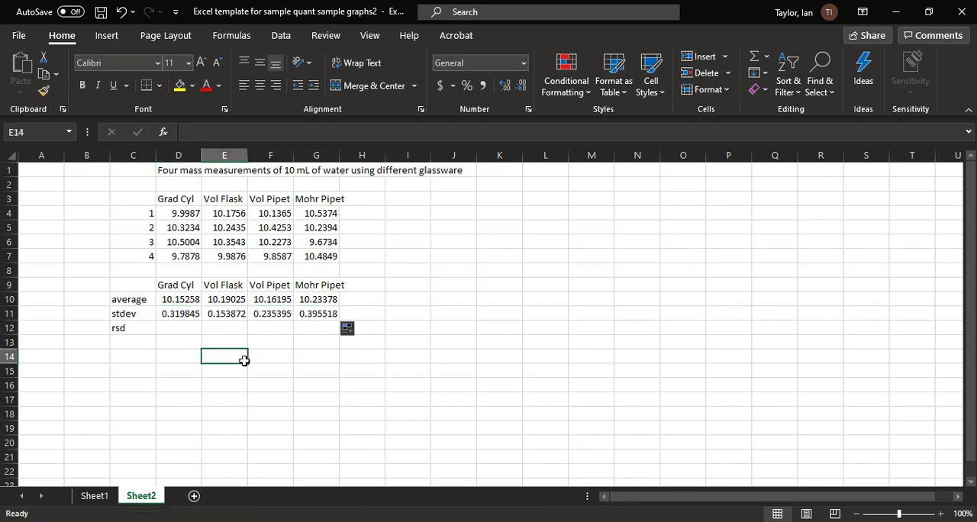
- Calculate the Grad Cyl relative standard deviation in D12 with the formula =D11/D10*100
left_click(187, 329)
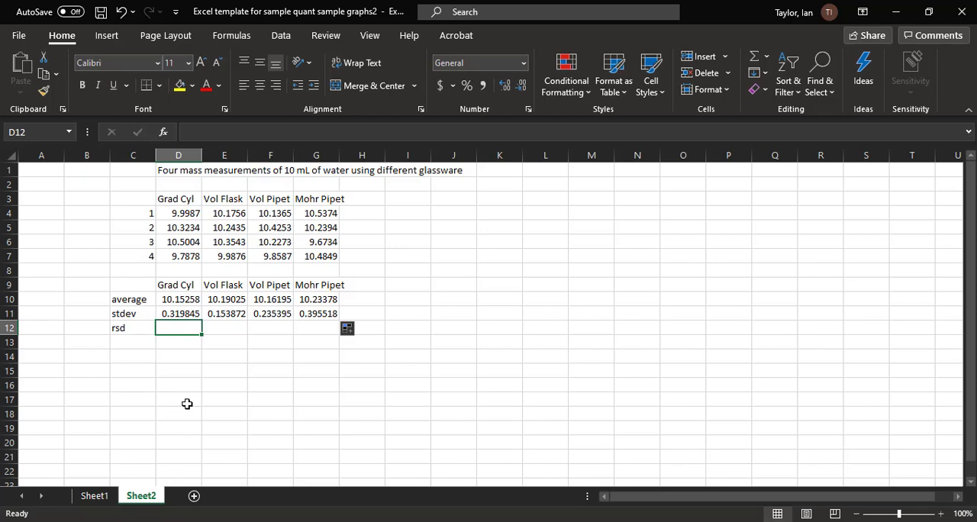
type("=")
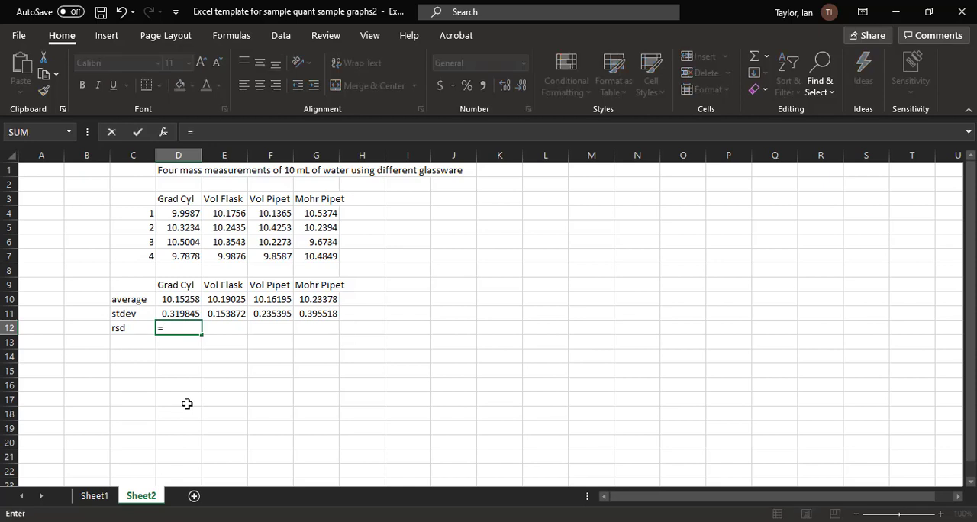
left_click(186, 313)
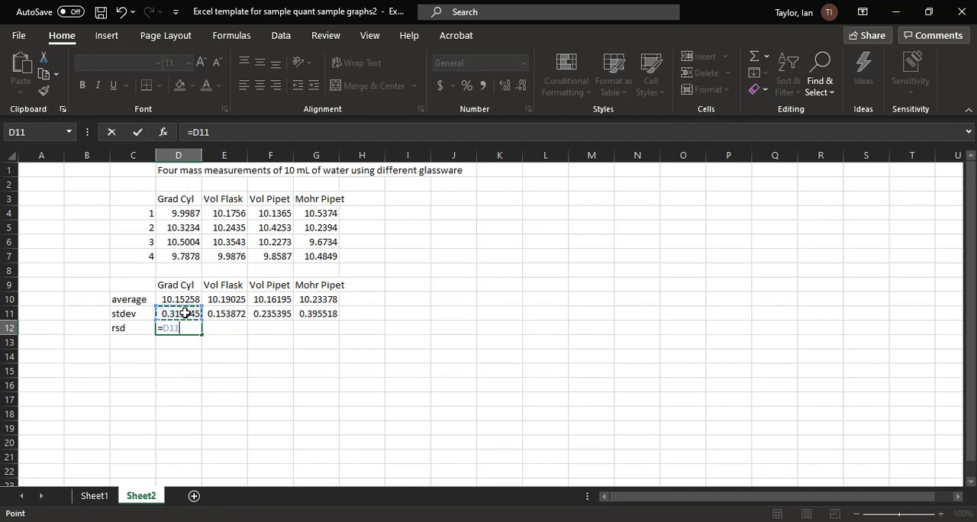
type("/")
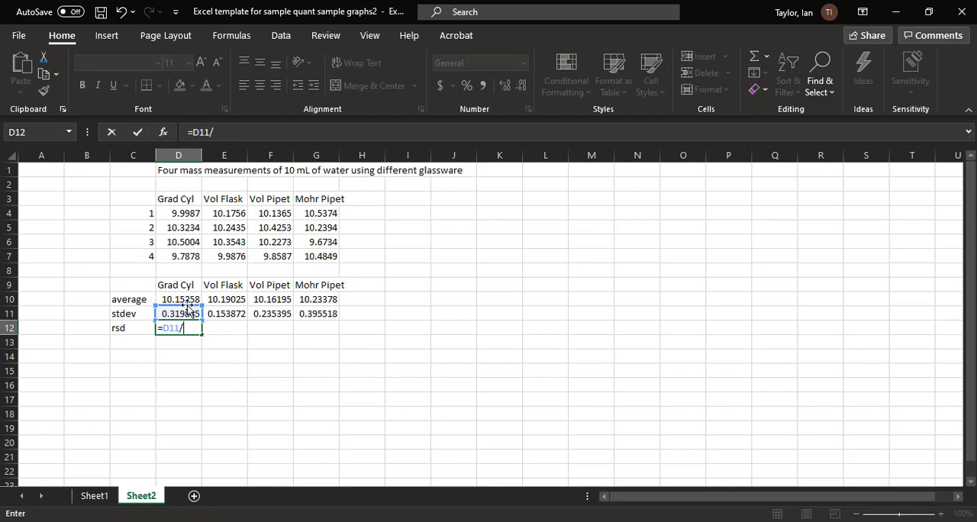
left_click(190, 299)
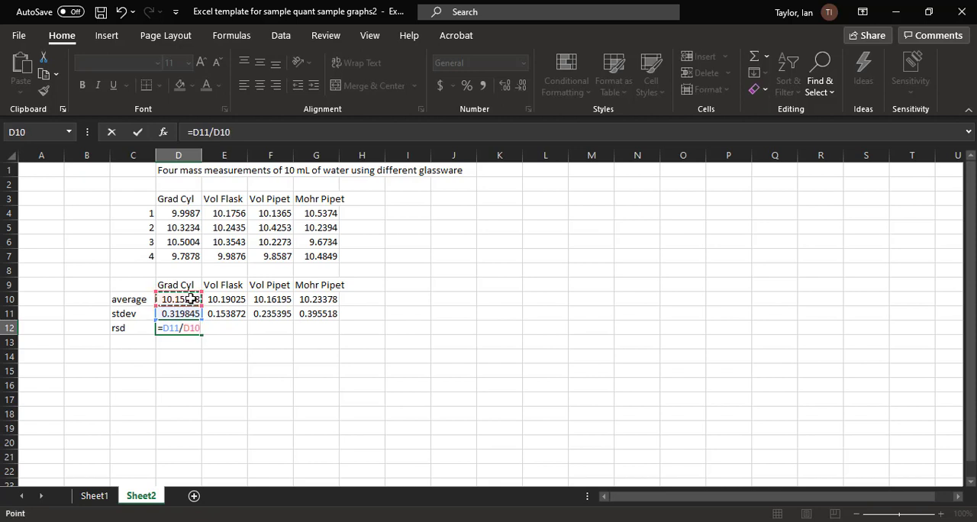
type("*100")
key("Return")
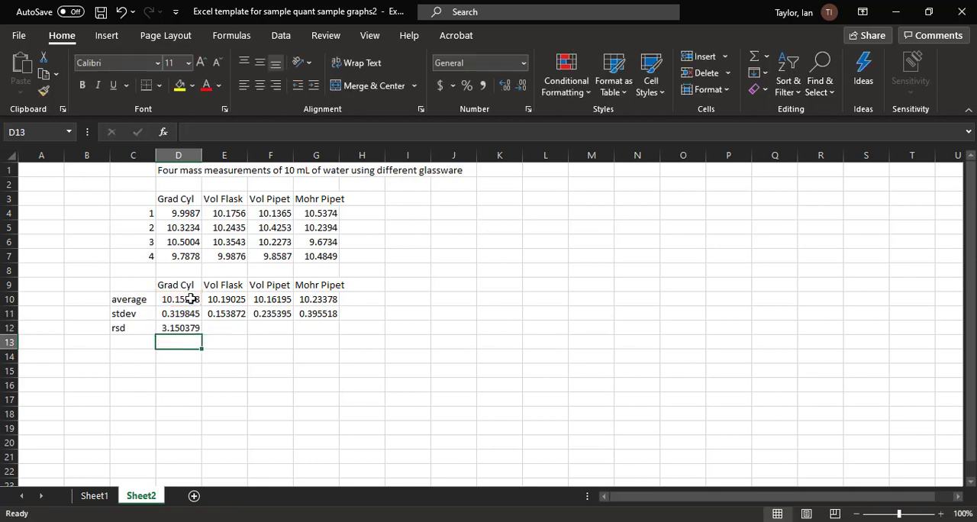
- Fill the rsd formula from D12 across to G12 for the remaining glassware
left_click(187, 326)
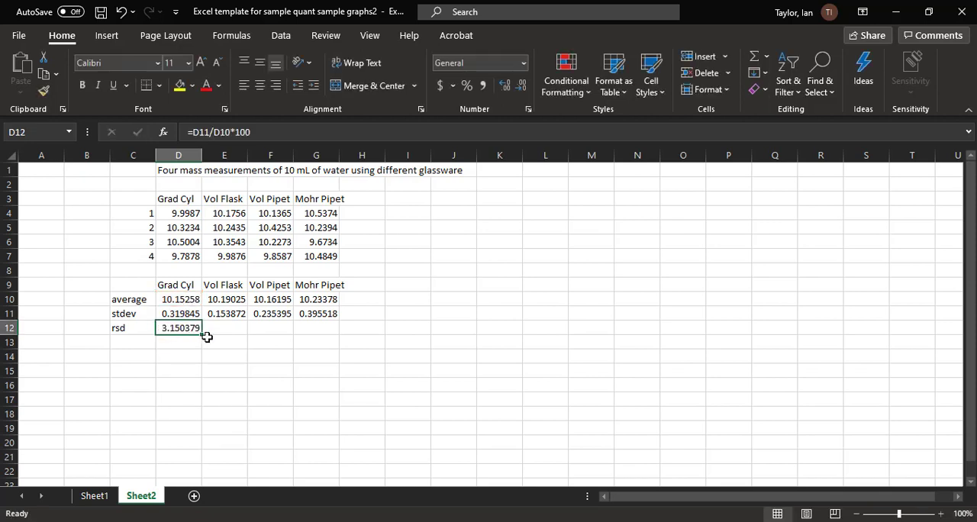
left_click_drag(203, 336, 330, 328)
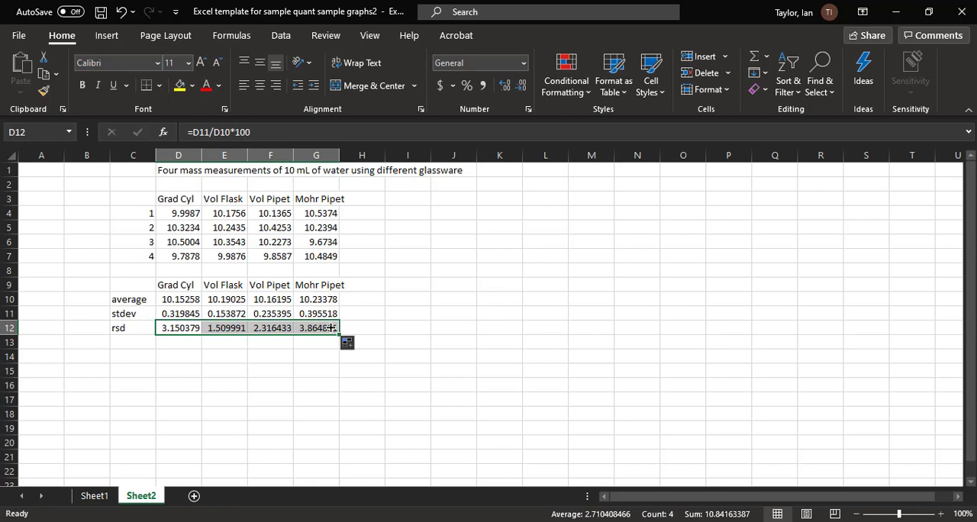
left_click(308, 372)
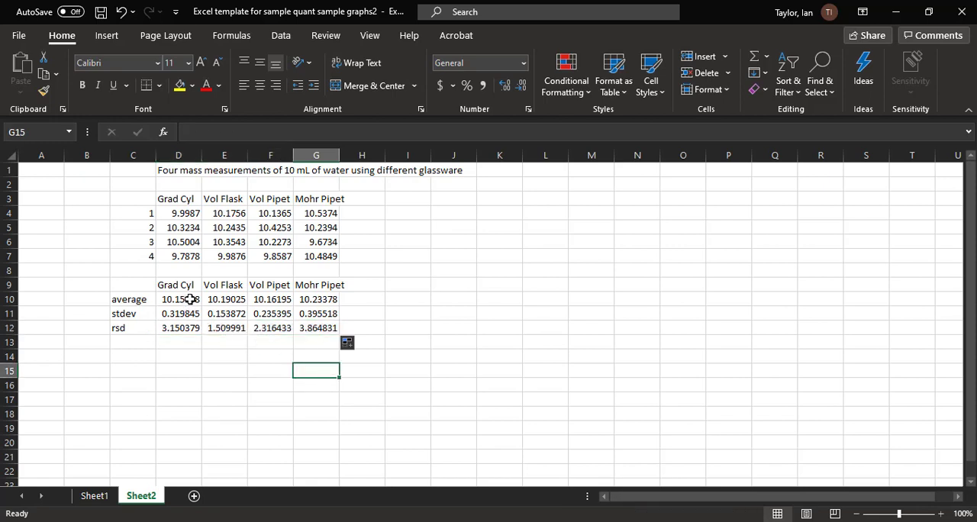
- Format the average, stdev and rsd results in D10:G12 to show four decimal places
left_click_drag(190, 299, 316, 328)
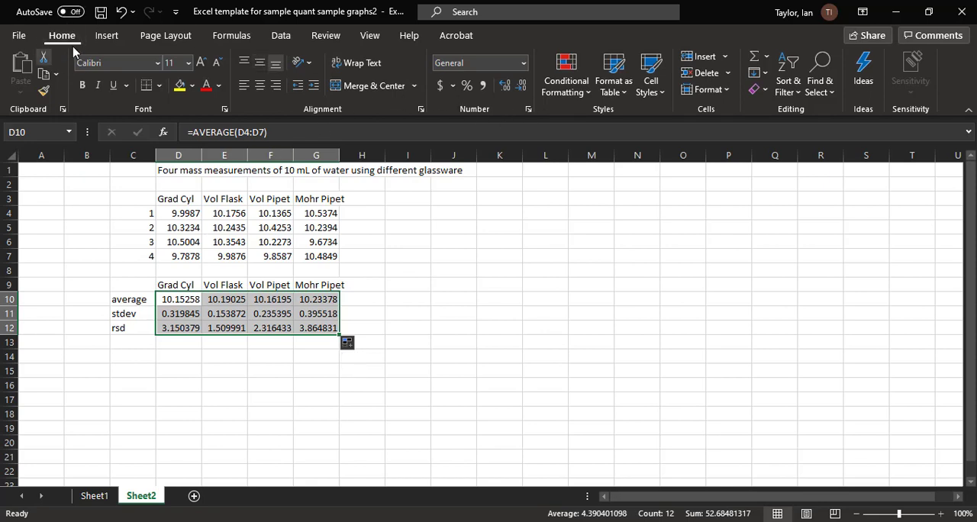
left_click(505, 86)
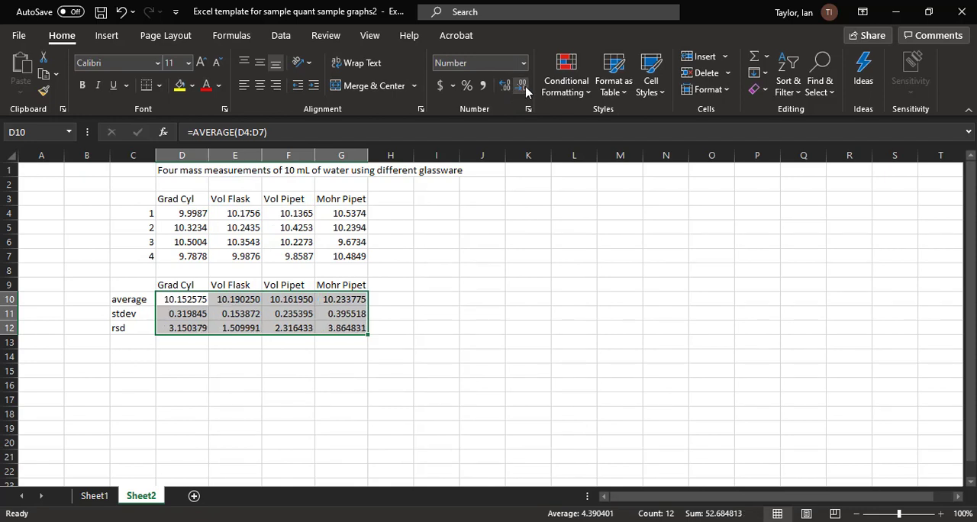
left_click(522, 86)
left_click(522, 85)
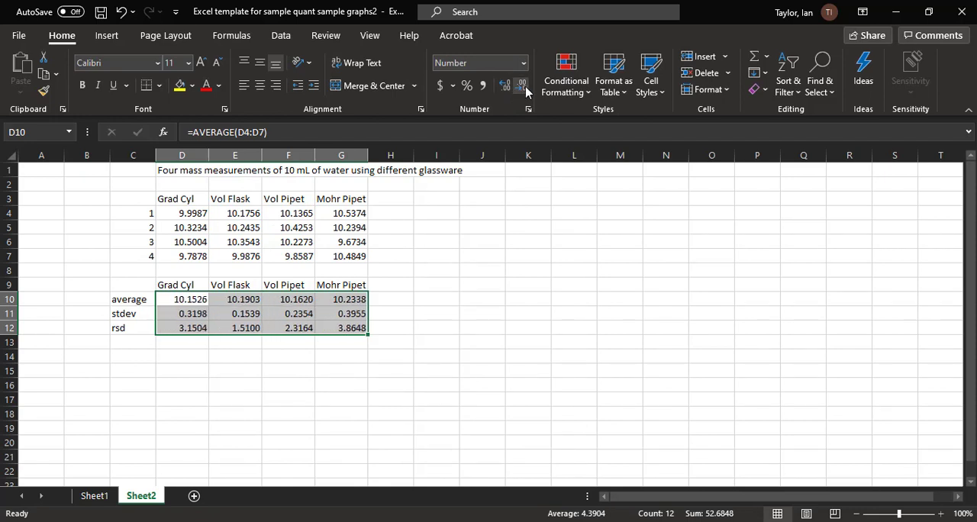